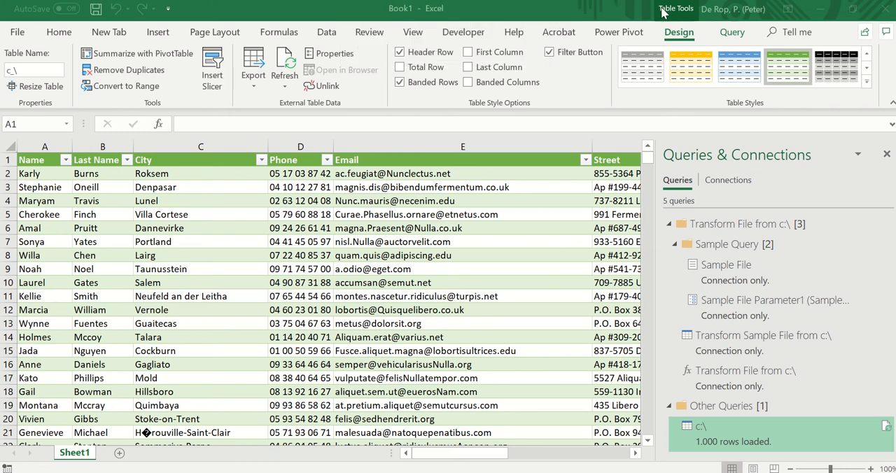
# - Start importing a Text/CSV file and browse to the temp folder inside the user profile on the C: drive
pyautogui.click(335, 34)
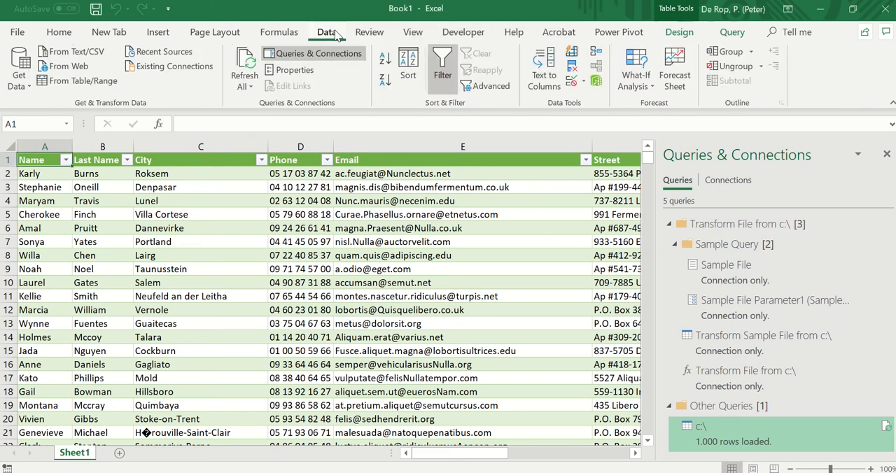
pyautogui.click(17, 94)
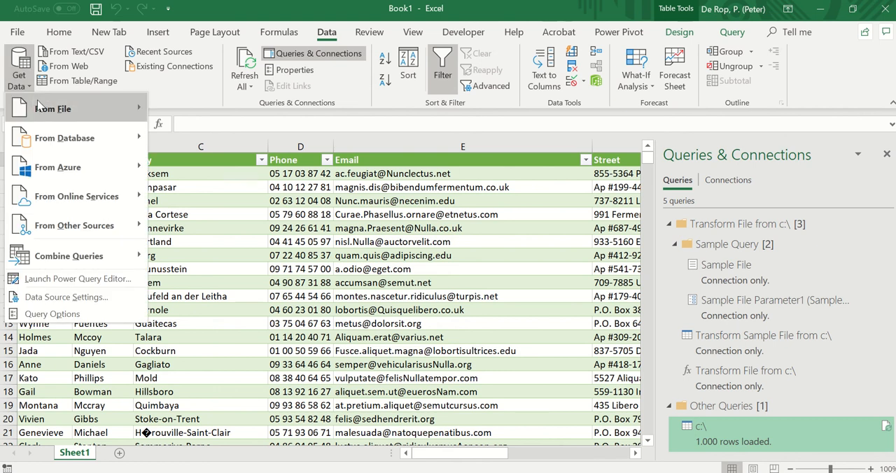
pyautogui.moveTo(39, 105)
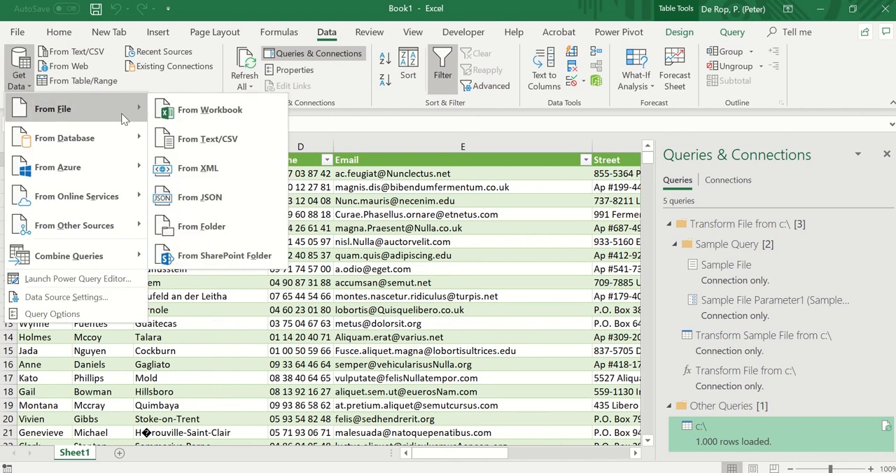
pyautogui.click(194, 140)
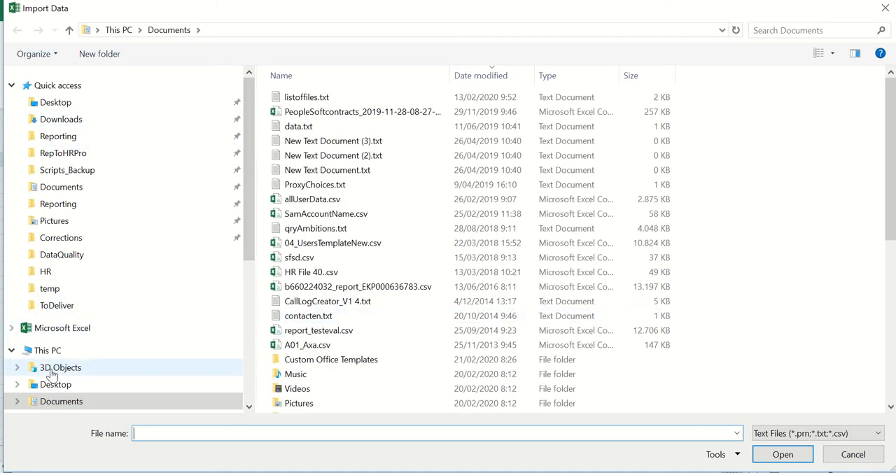
pyautogui.scroll(-2, 50, 375)
pyautogui.click(59, 390)
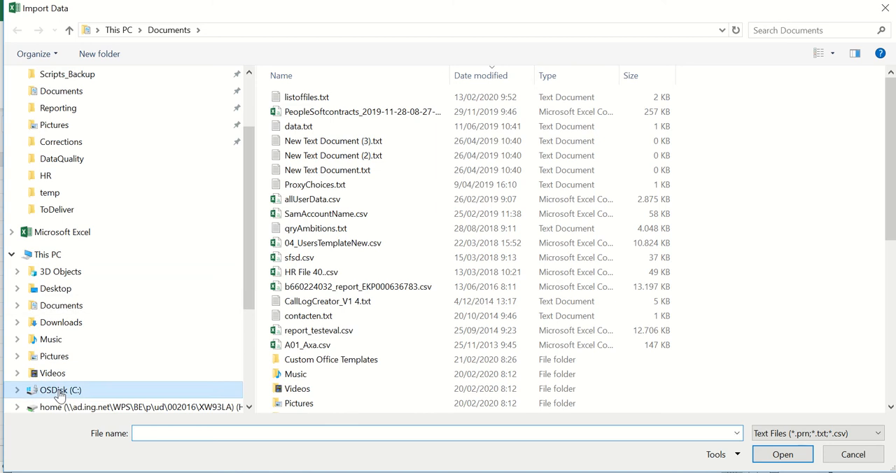
pyautogui.doubleClick(297, 214)
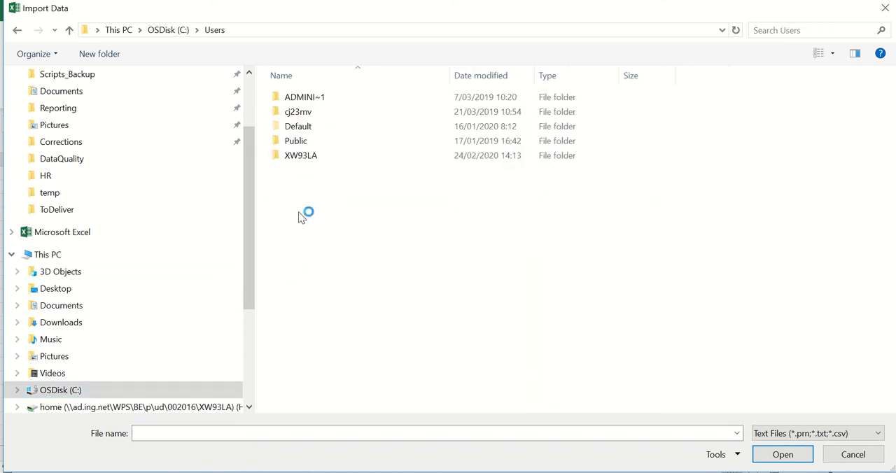
pyautogui.click(307, 158)
pyautogui.doubleClick(307, 158)
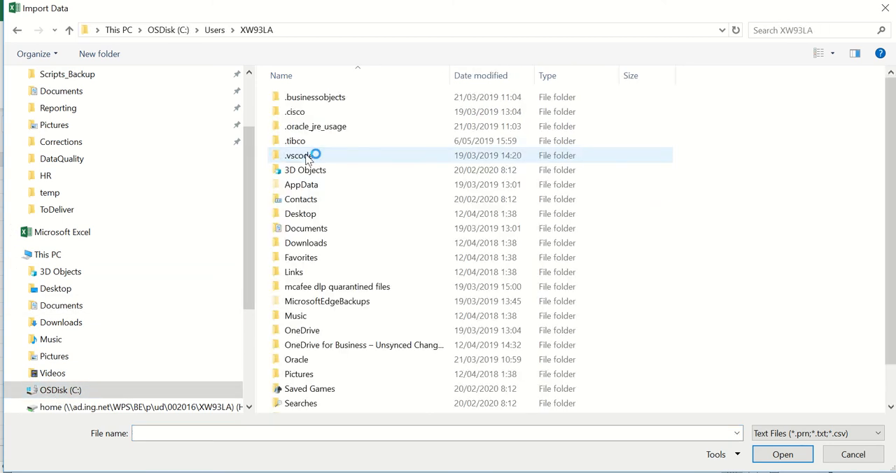
pyautogui.scroll(-1, 307, 159)
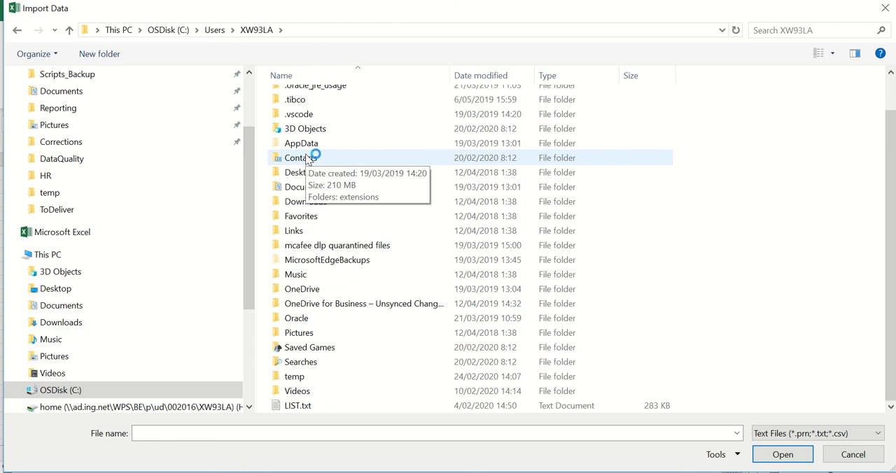
pyautogui.doubleClick(309, 377)
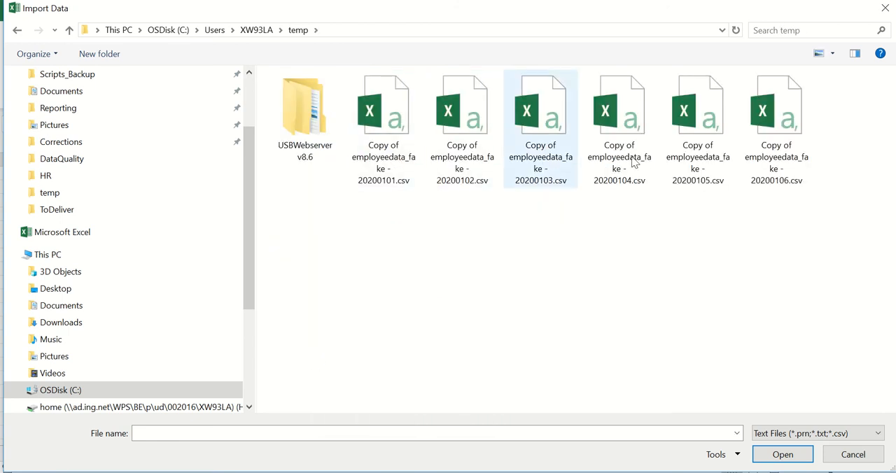
# - Rename the file "Copy of employeedata_fake - 20200106.csv" to "excluded - 20200106.csv"
pyautogui.click(774, 160)
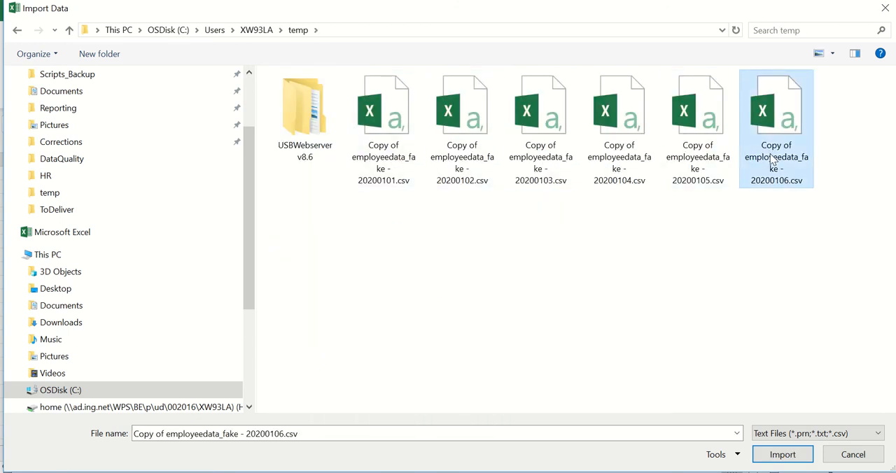
pyautogui.click(773, 161)
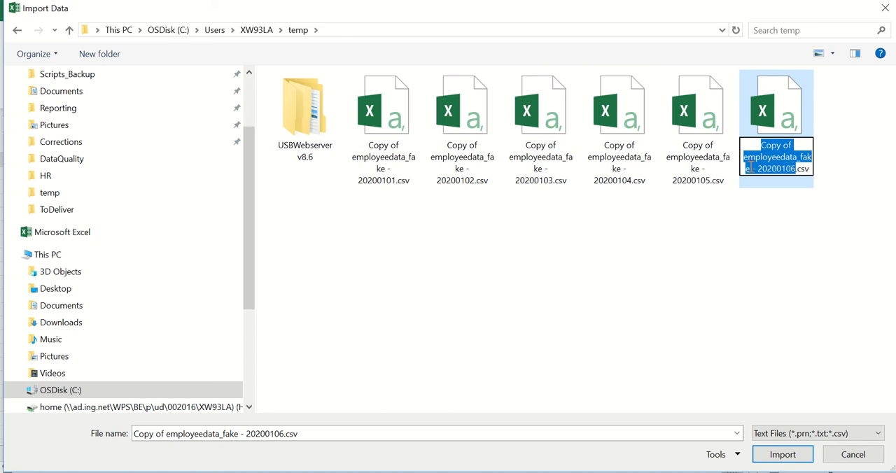
pyautogui.moveTo(749, 168); pyautogui.dragTo(734, 144)
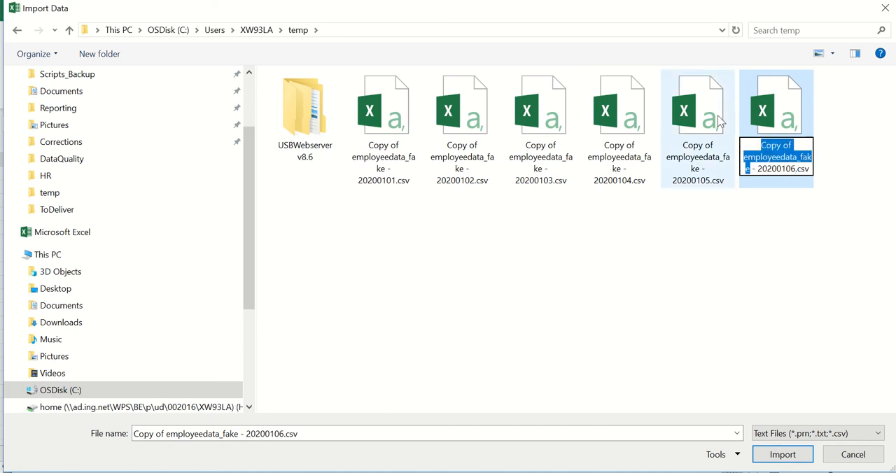
pyautogui.write('excluded')
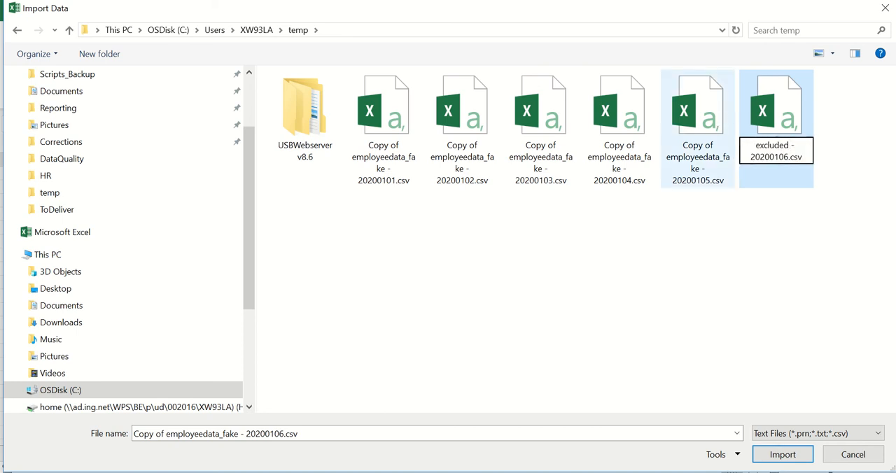
pyautogui.press('Return')
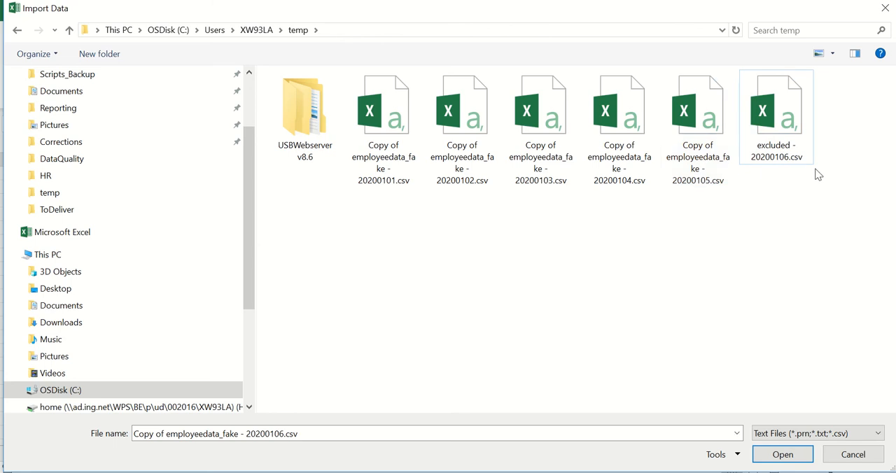
# - Import excluded - 20200106.csv into the Power Query Editor and delete its Changed Type step
pyautogui.doubleClick(781, 117)
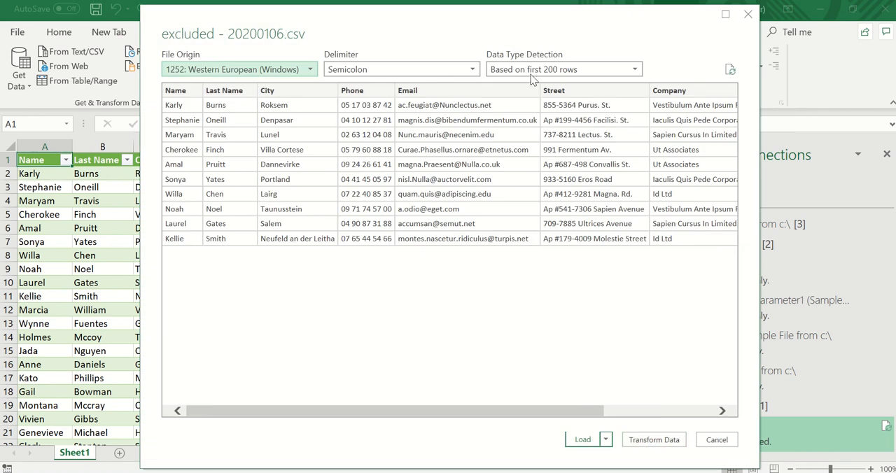
pyautogui.click(606, 440)
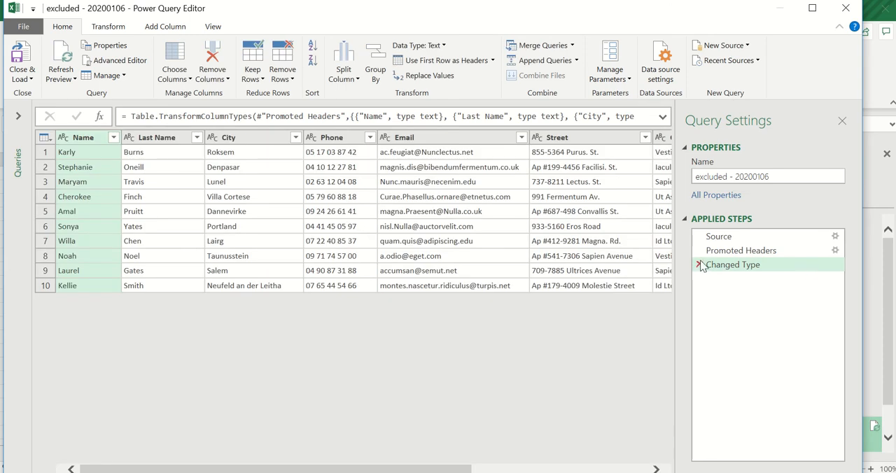
pyautogui.click(700, 265)
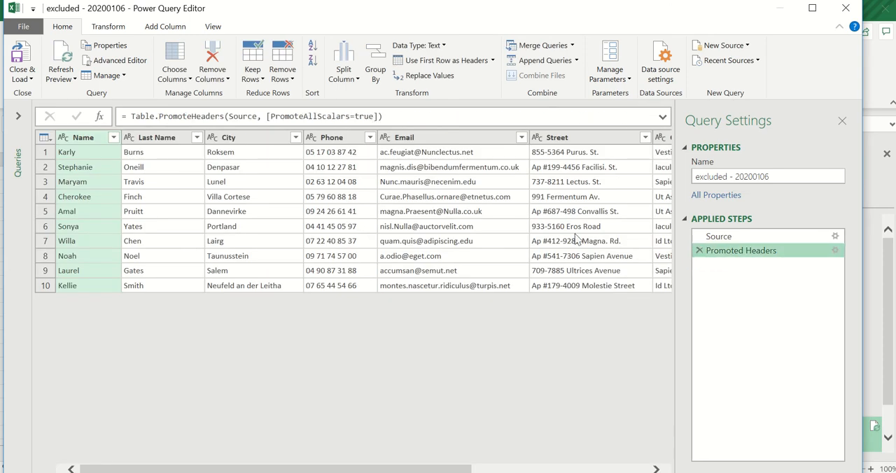
# - Remove all columns except Email from the excluded - 20200106 query
pyautogui.click(419, 138)
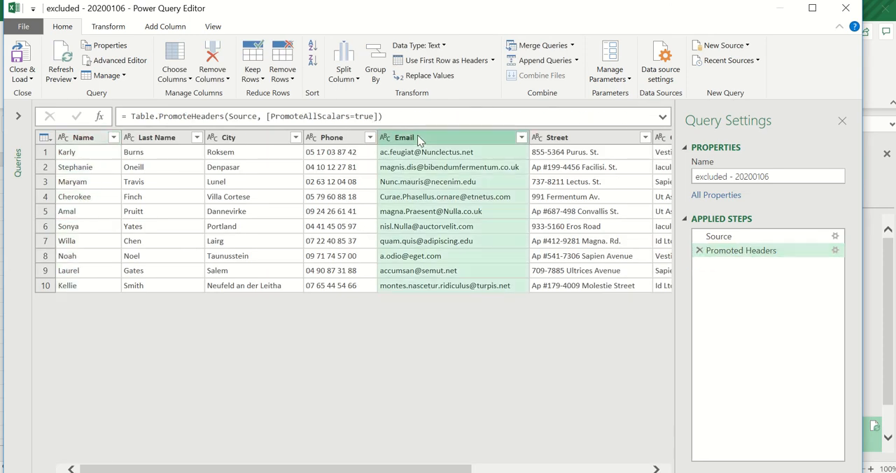
pyautogui.rightClick(405, 142)
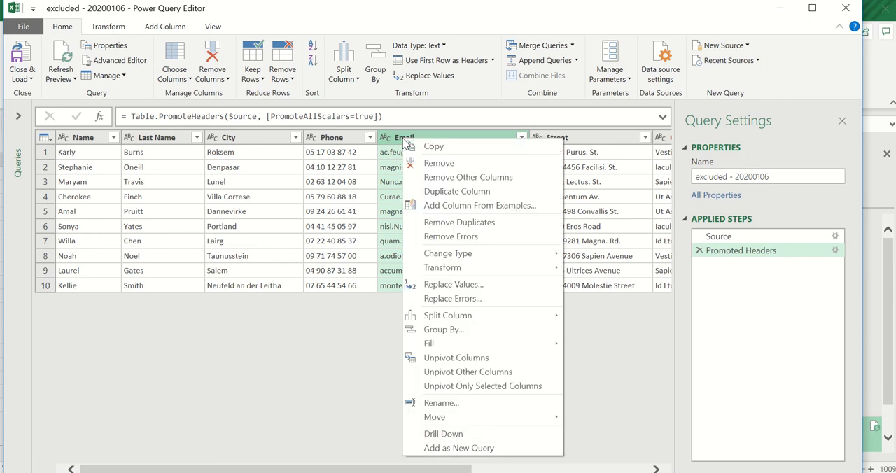
pyautogui.click(435, 178)
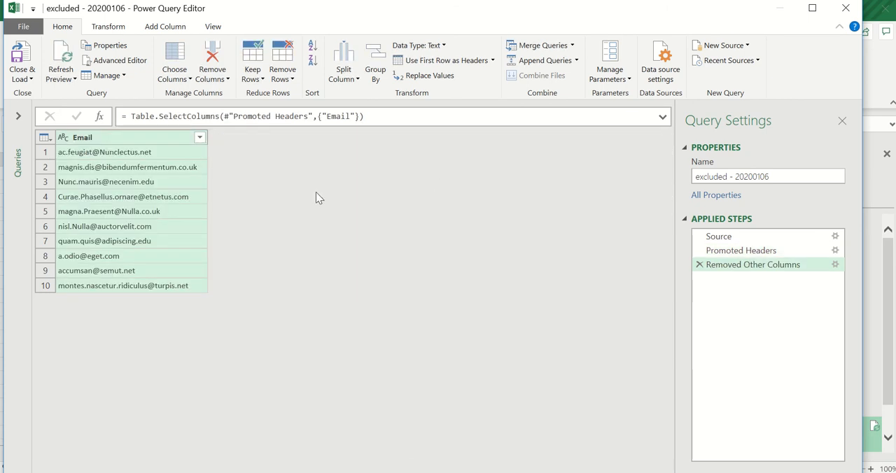
# - Remove duplicate rows based on the Email column of the excluded - 20200106 query
pyautogui.click(98, 140)
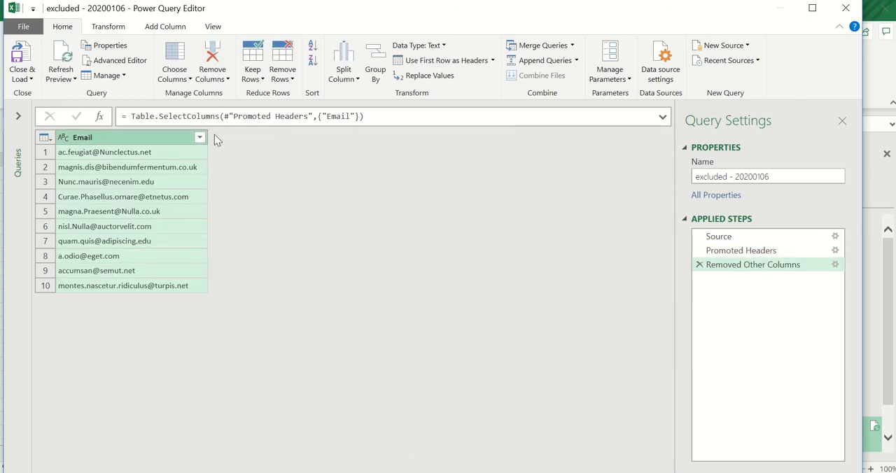
pyautogui.click(289, 79)
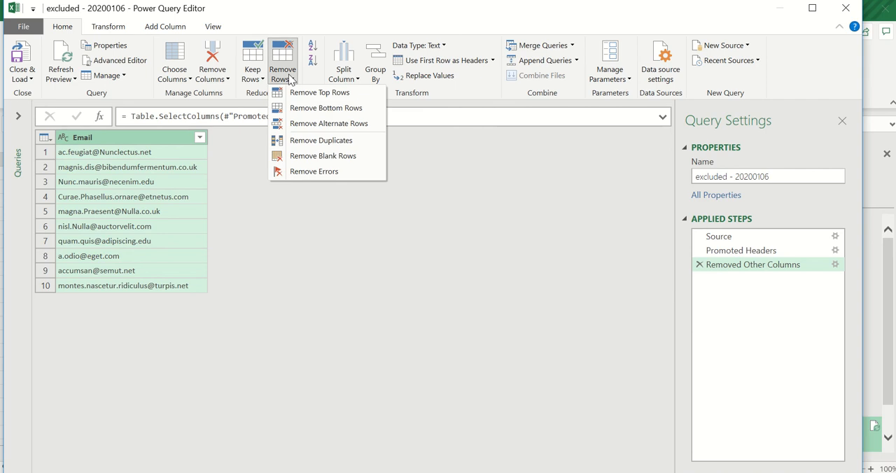
pyautogui.click(309, 141)
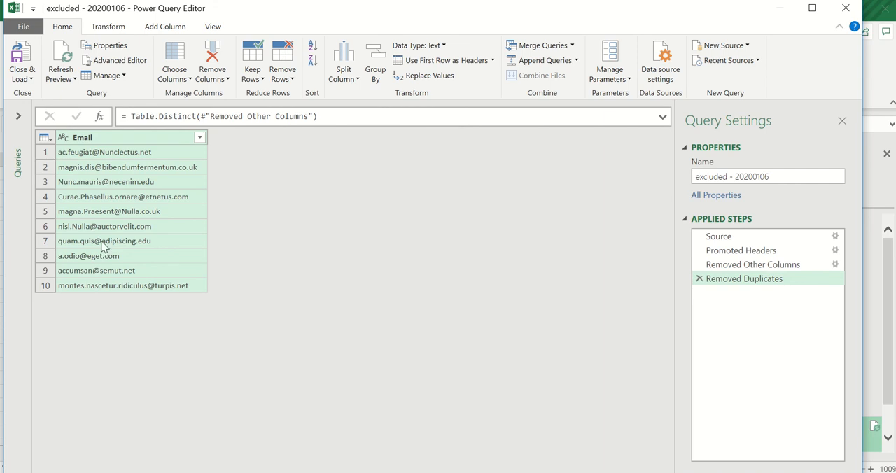
# - Rename the c:\ query to Employee Data
pyautogui.click(19, 116)
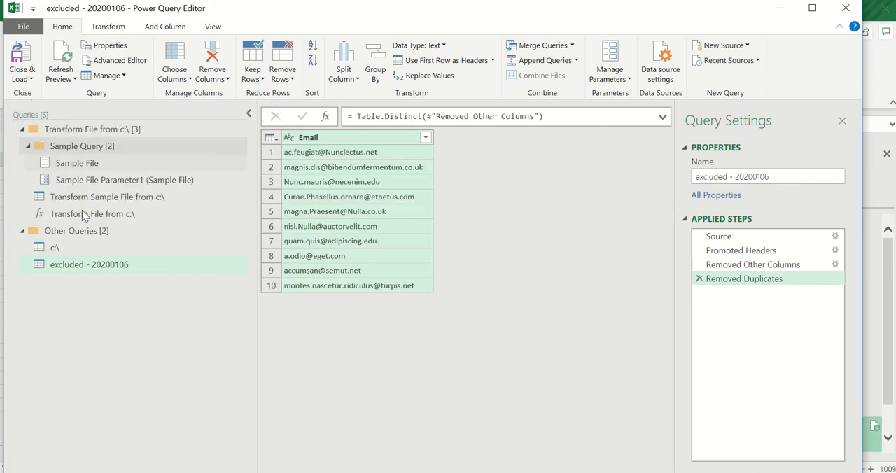
pyautogui.click(64, 250)
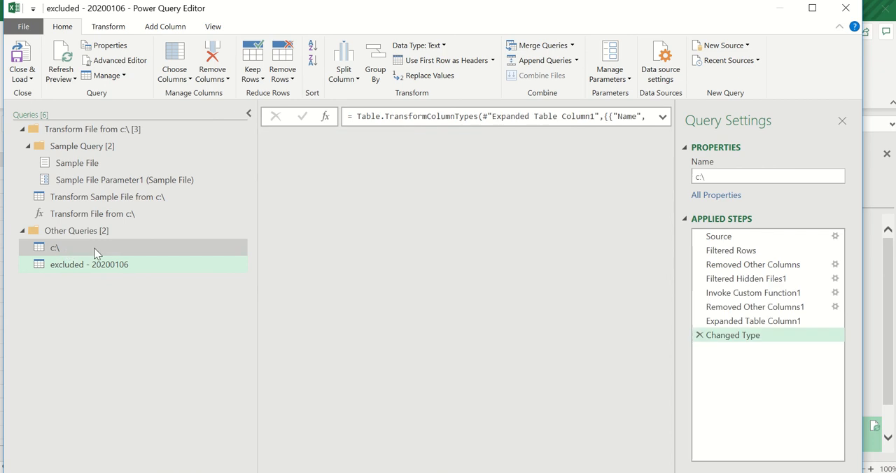
pyautogui.click(730, 176)
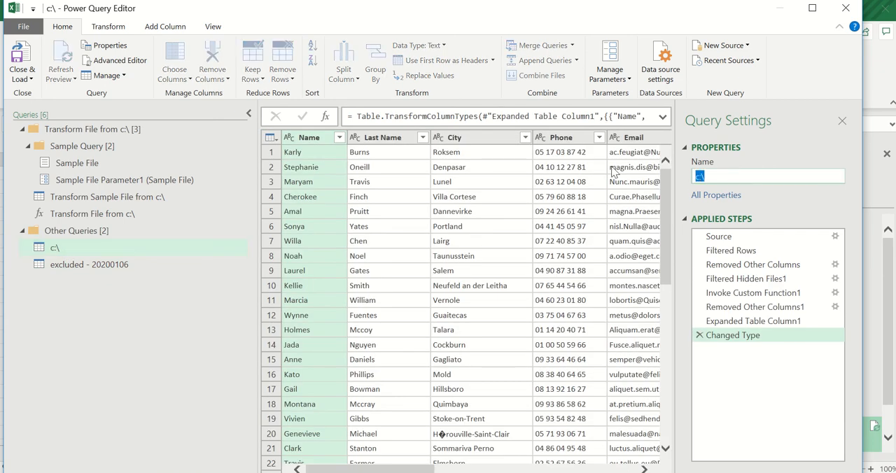
pyautogui.write('Employee Data')
pyautogui.press('Return')
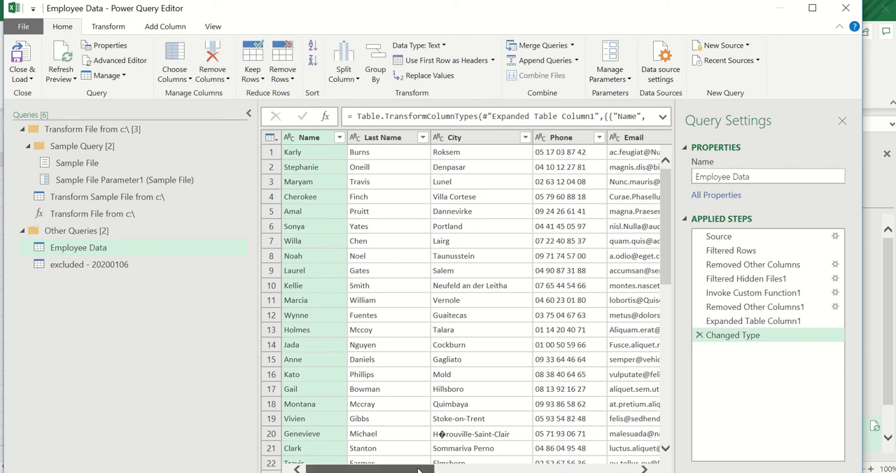
# - Start merging Employee Data with the excluded - 20200106 query, matching the two tables on their Email columns
pyautogui.moveTo(371, 469); pyautogui.dragTo(428, 469)
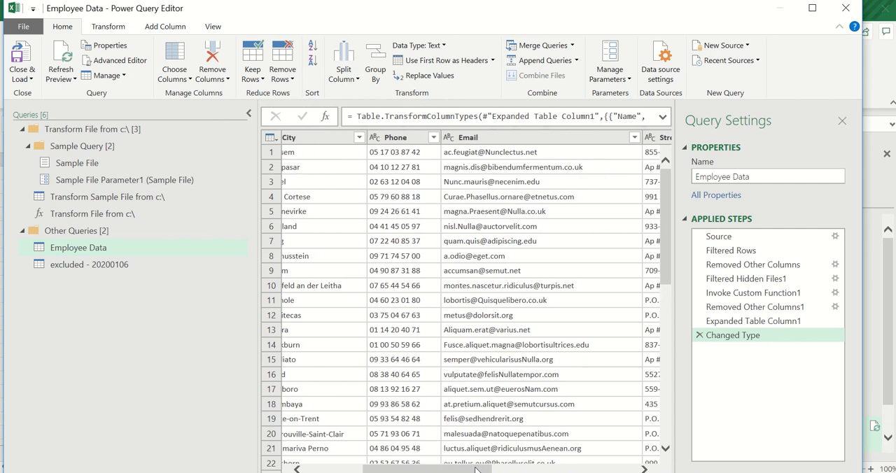
pyautogui.click(495, 137)
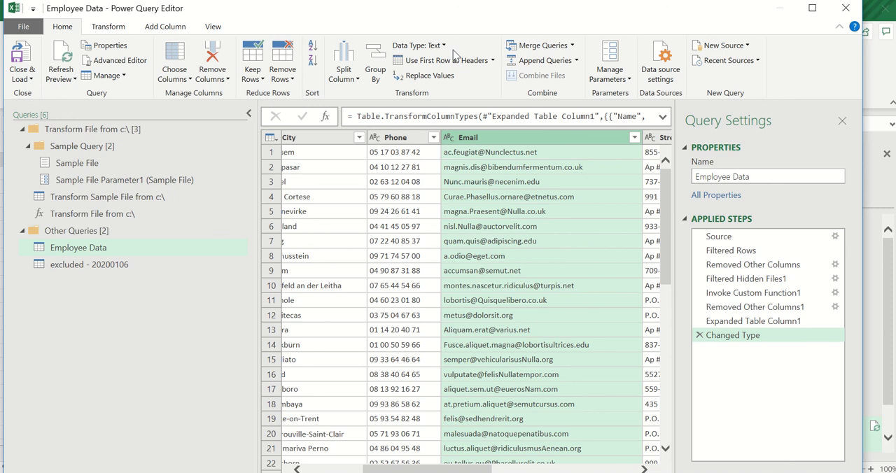
pyautogui.click(575, 44)
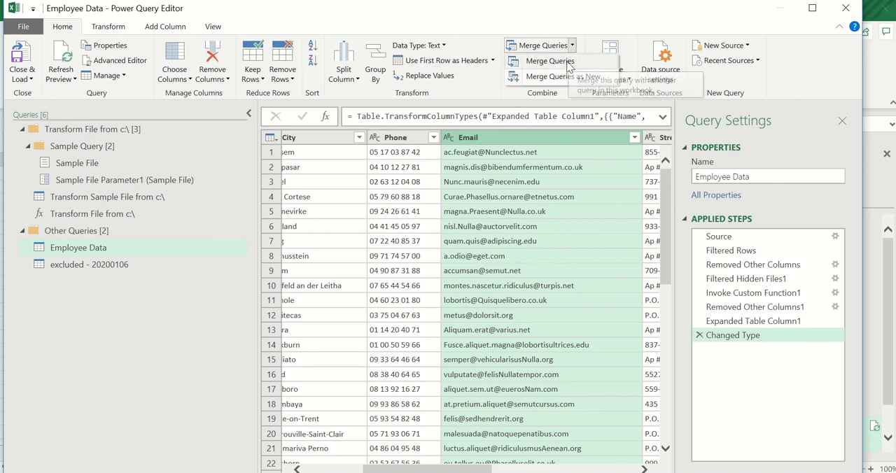
pyautogui.click(569, 63)
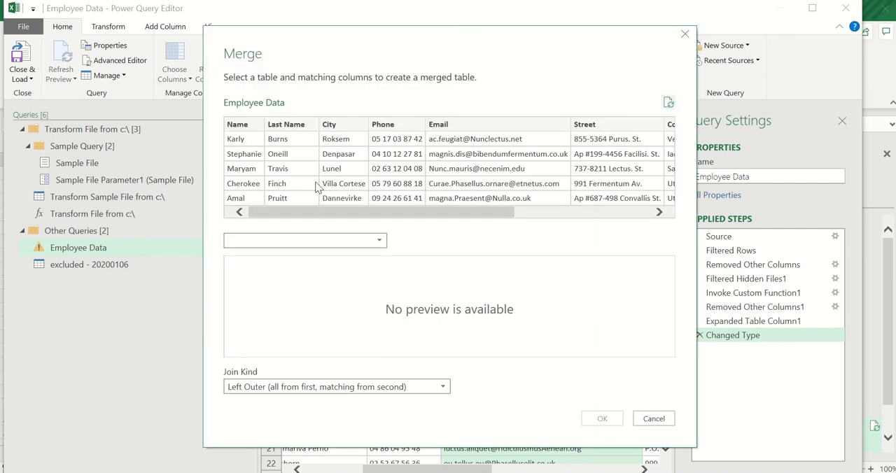
pyautogui.click(306, 241)
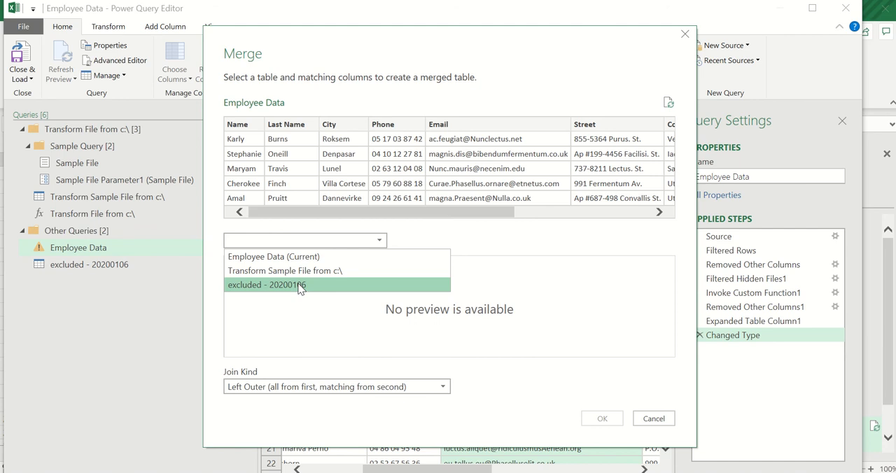
pyautogui.click(300, 284)
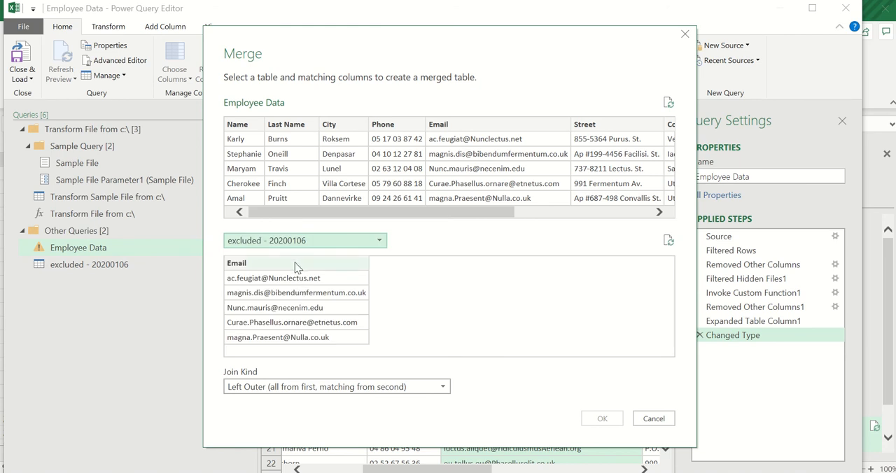
pyautogui.click(296, 265)
pyautogui.click(458, 123)
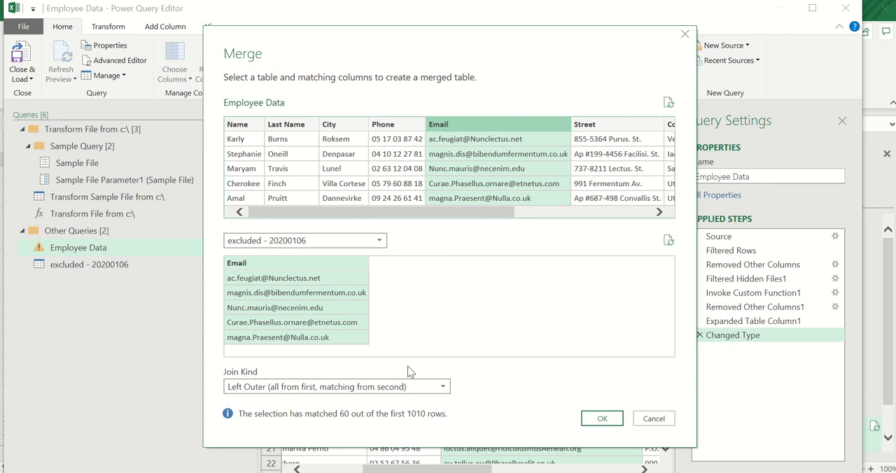
# - Set the merge's join kind to Left Anti (rows only in first) and apply the merge
pyautogui.click(313, 389)
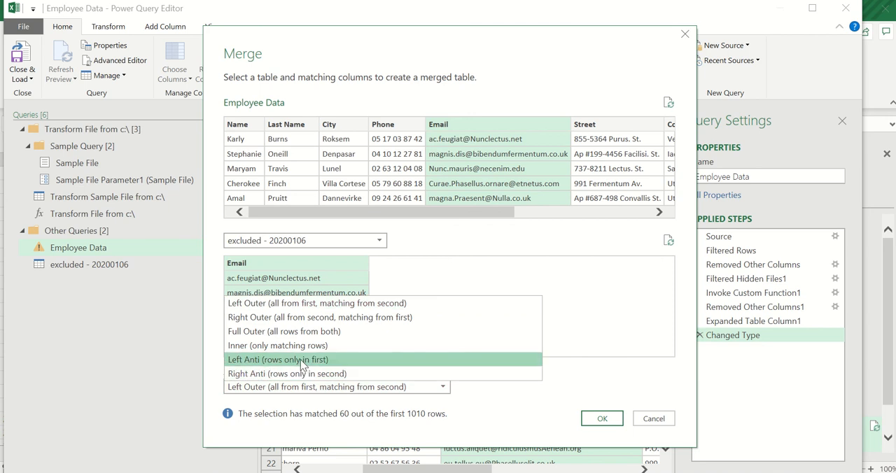
pyautogui.click(303, 360)
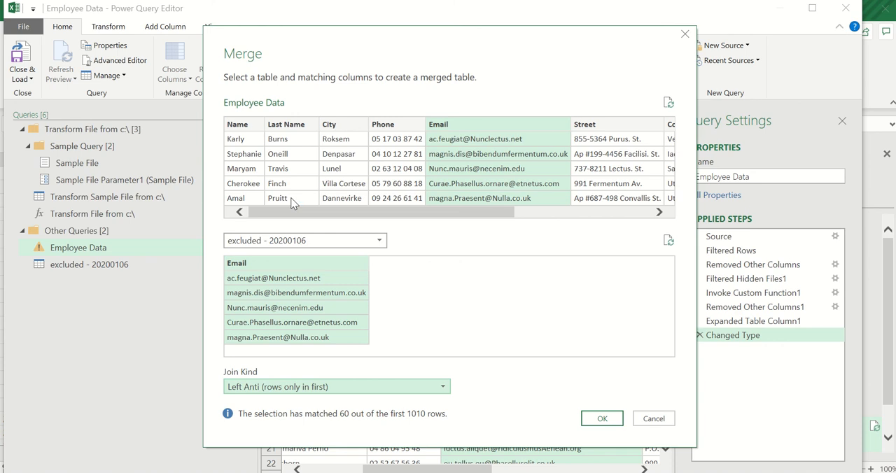
pyautogui.click(600, 420)
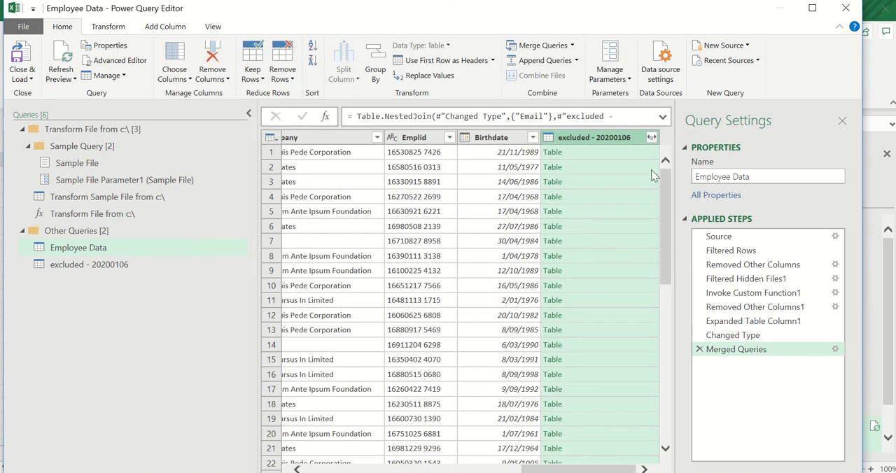
# - Expand the merged excluded - 20200106 column to its Email field and remove the expanded column from Employee Data
pyautogui.click(651, 138)
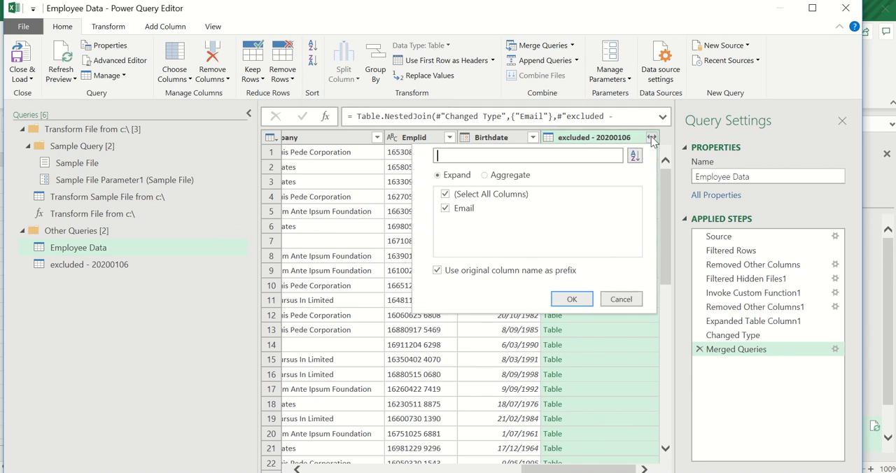
pyautogui.click(572, 299)
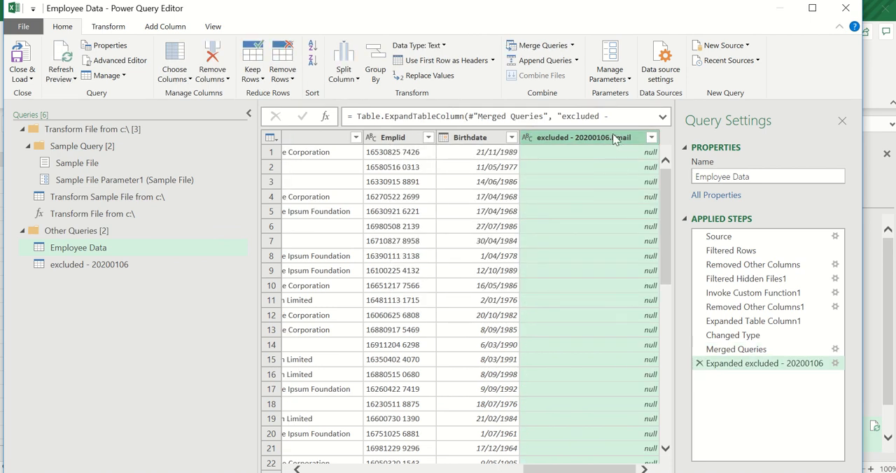
pyautogui.press('Delete')
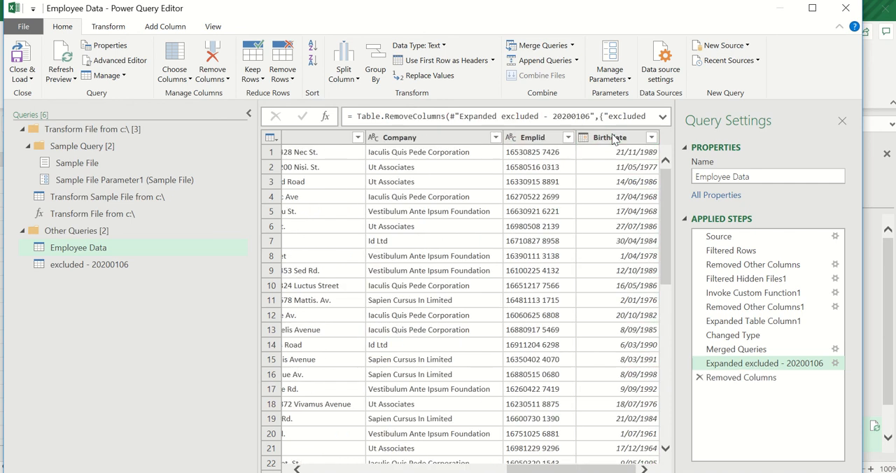
pyautogui.moveTo(522, 470); pyautogui.dragTo(350, 469)
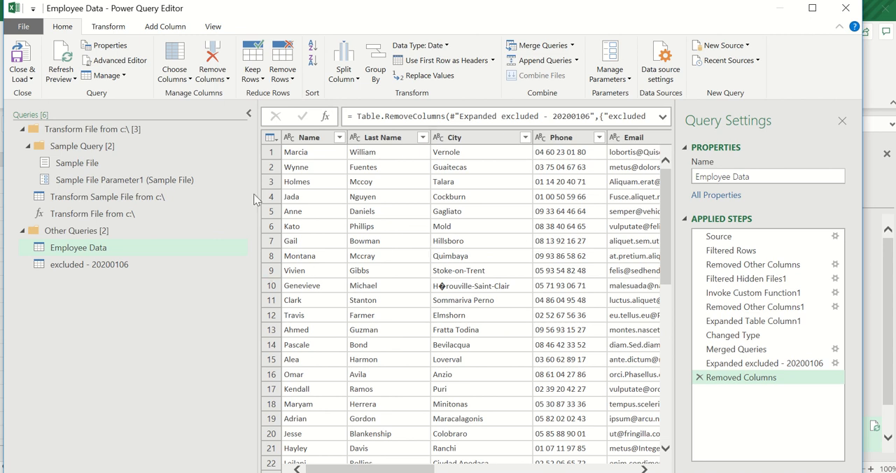
# - Close the query editor and load the results to the workbook, importing the new query as Only Create Connection
pyautogui.click(22, 77)
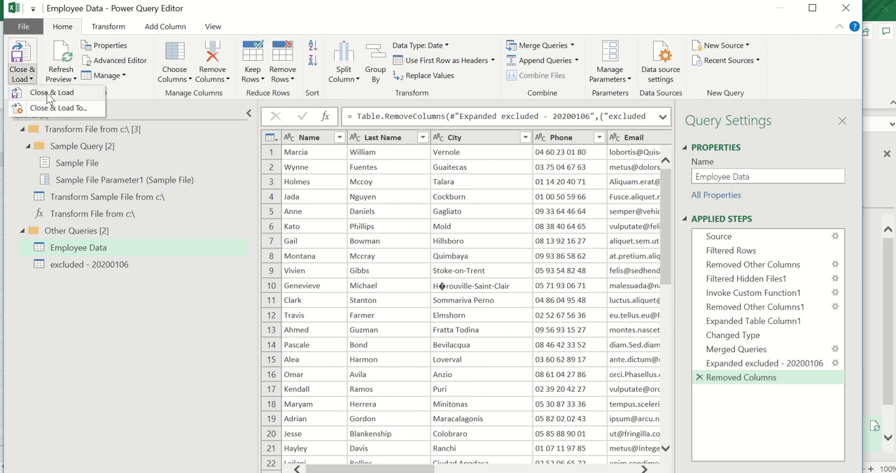
pyautogui.click(48, 97)
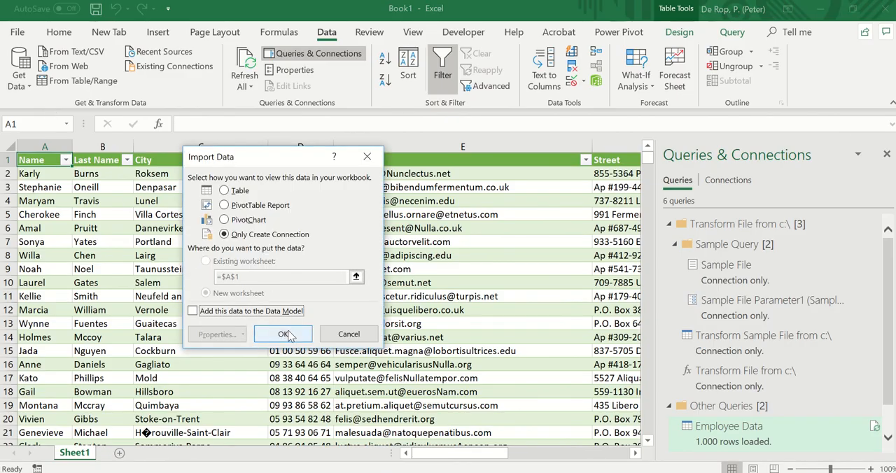
pyautogui.click(289, 337)
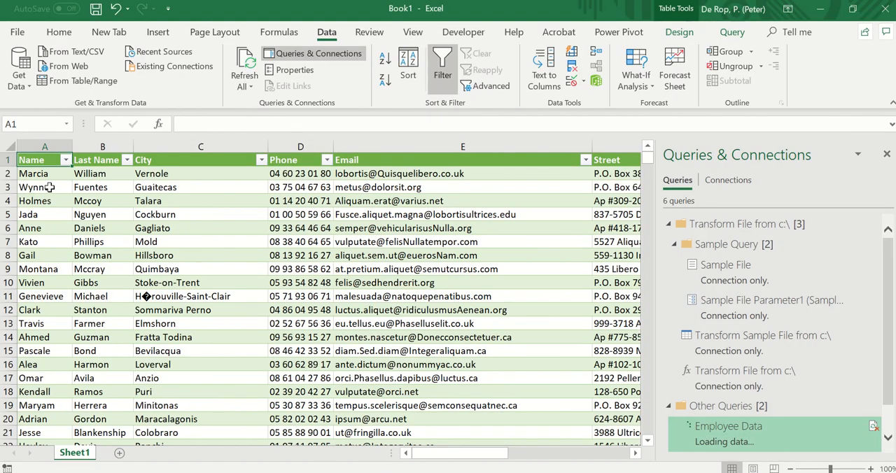